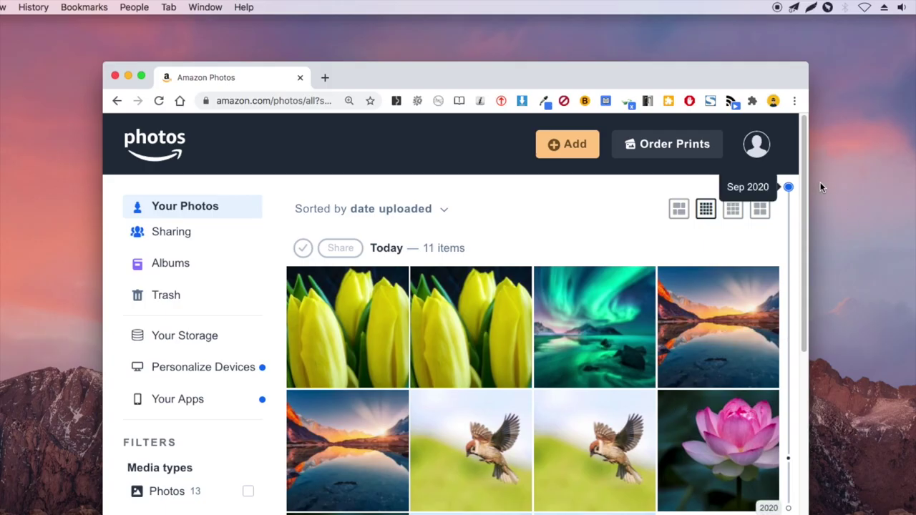
# Step: Look through the online photo library, minimize the browser and open the Amazon Photos desktop app
pyautogui.moveTo(803, 163); pyautogui.dragTo(791, 351)
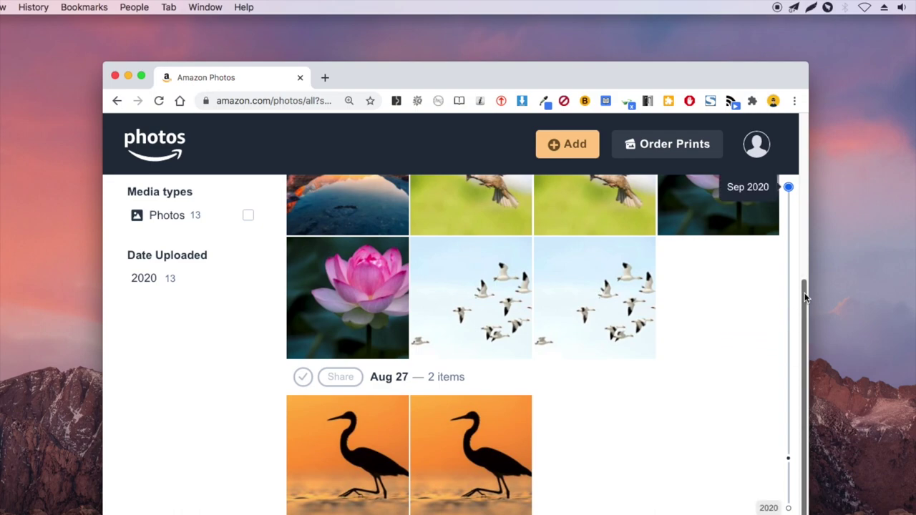
pyautogui.click(129, 76)
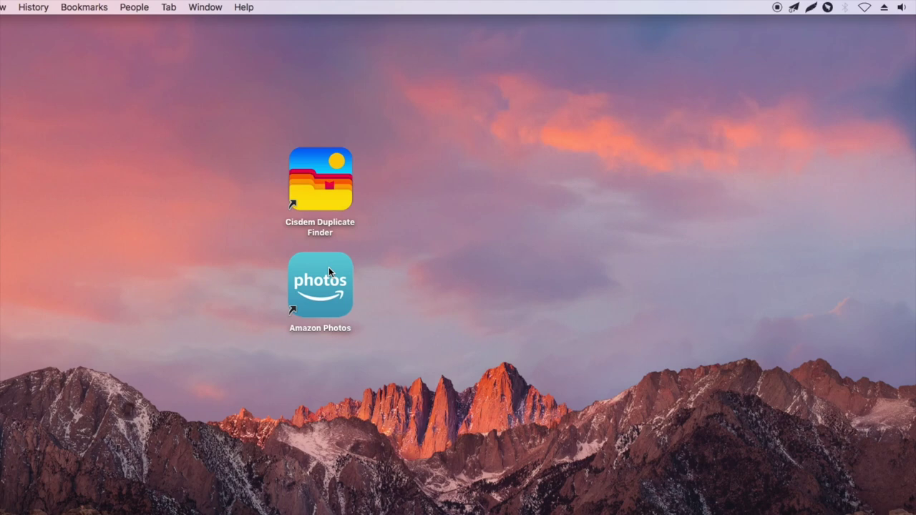
pyautogui.click(329, 267)
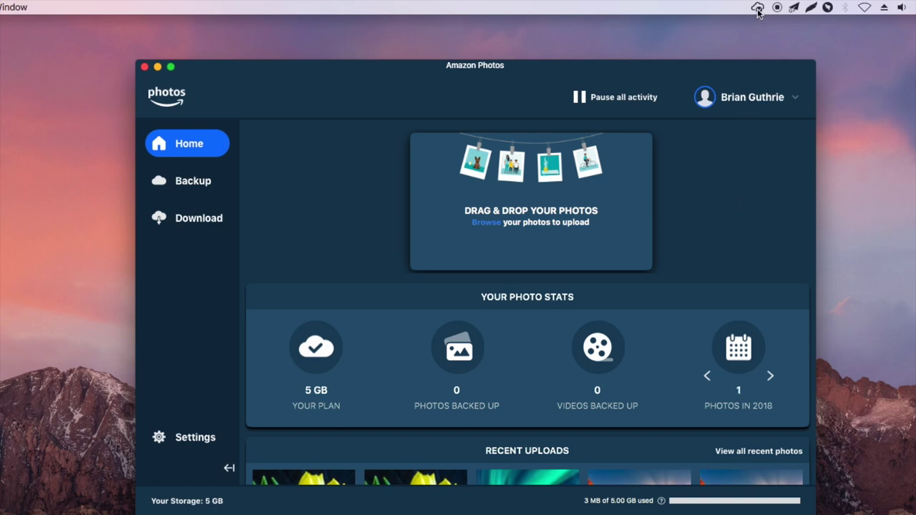
# Step: Enable sync in the Amazon Photos preferences and agree to restart the app
pyautogui.click(796, 99)
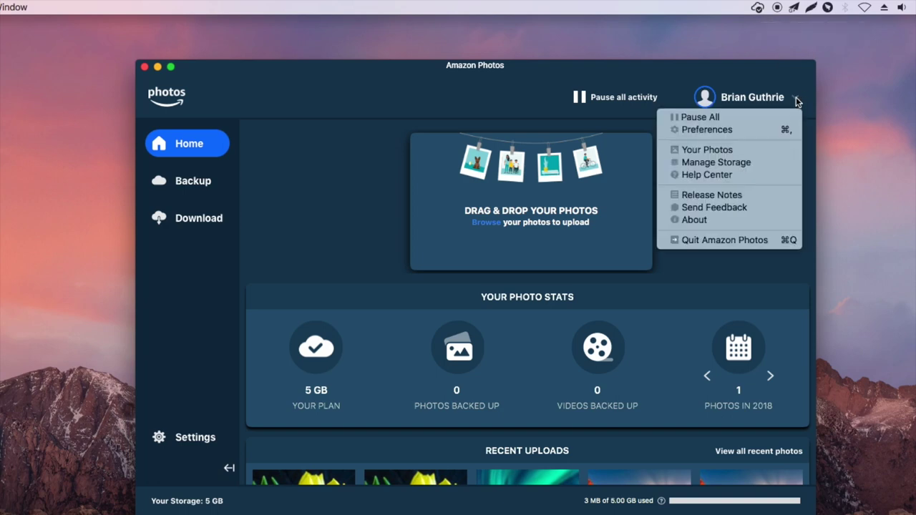
pyautogui.click(722, 130)
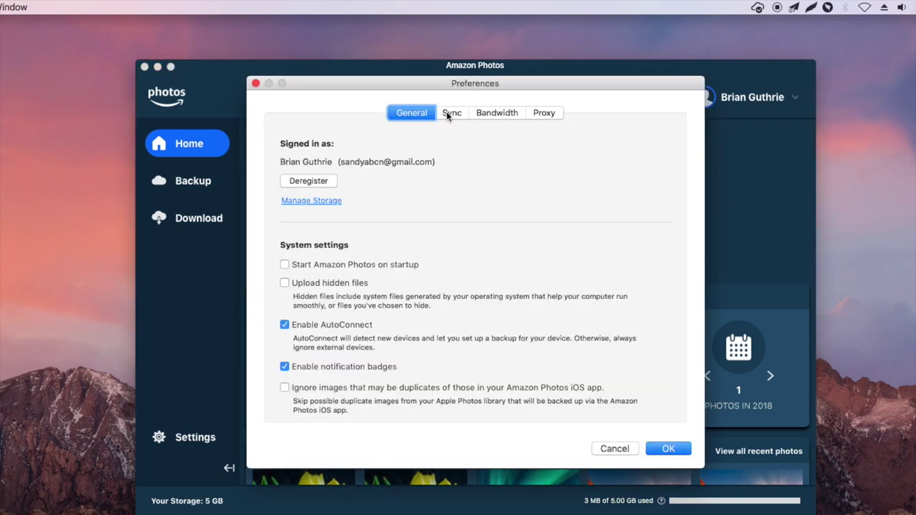
pyautogui.click(449, 117)
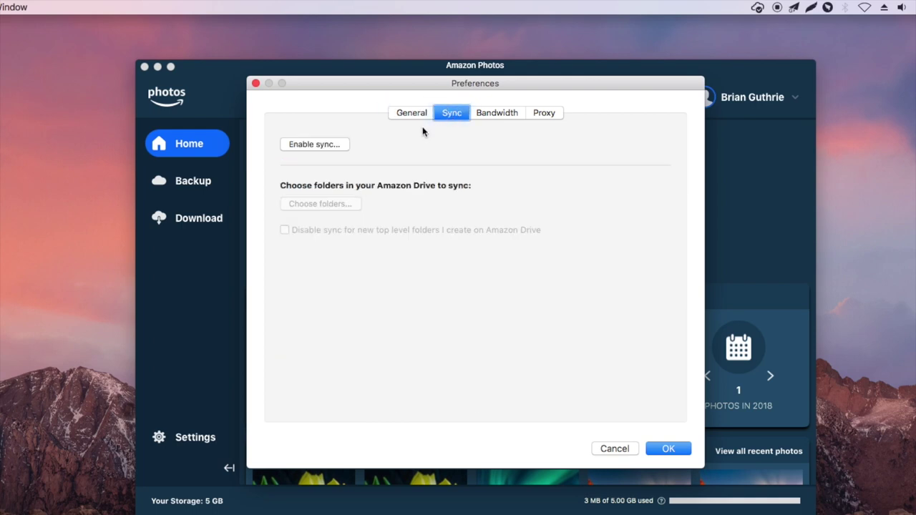
pyautogui.click(324, 145)
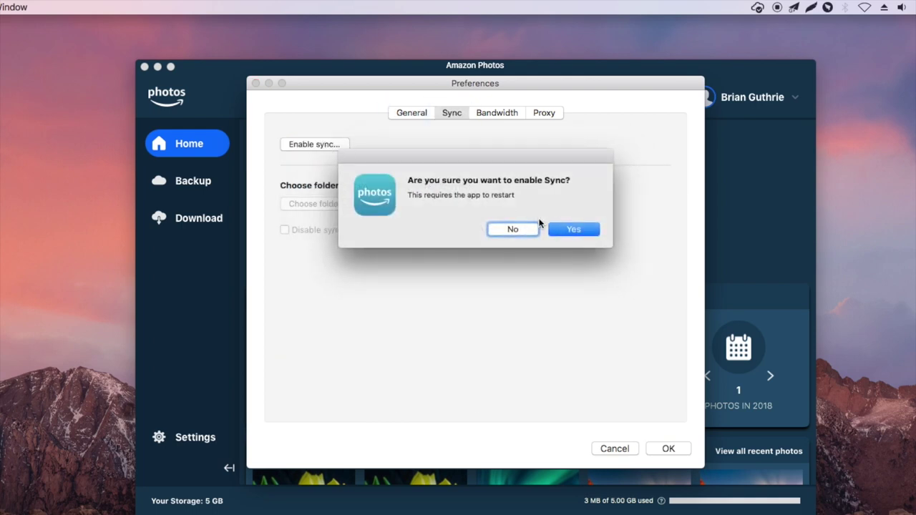
pyautogui.click(573, 230)
pyautogui.press('super+q')
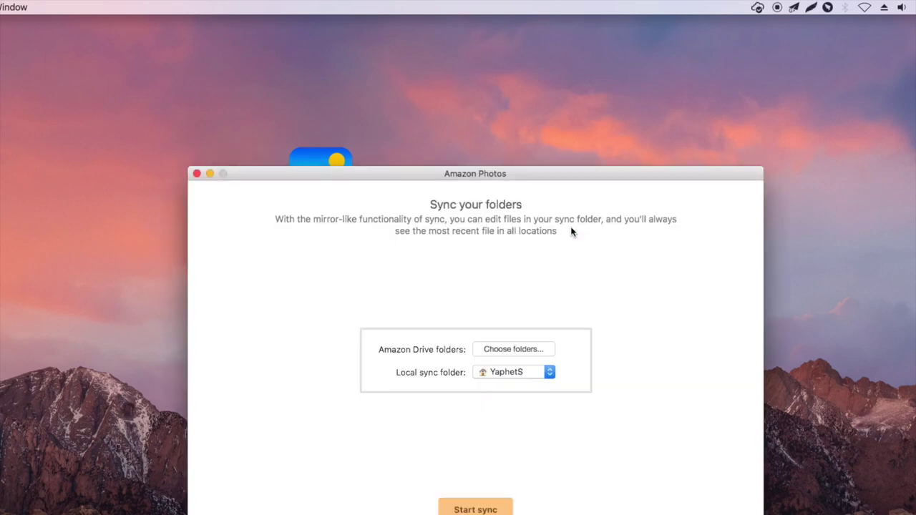
# Step: Choose all Amazon Drive folders for syncing and start the sync to the home folder
pyautogui.moveTo(566, 174); pyautogui.dragTo(563, 80)
pyautogui.click(530, 257)
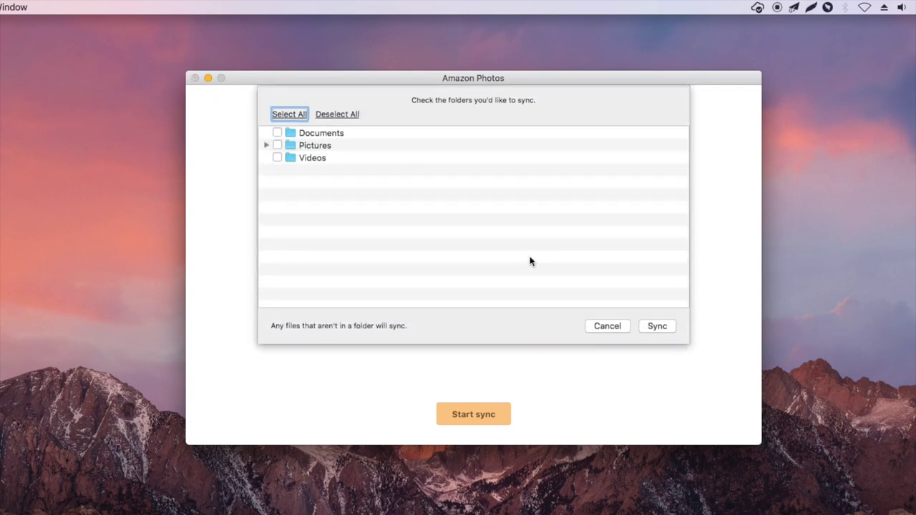
pyautogui.click(294, 116)
pyautogui.click(659, 327)
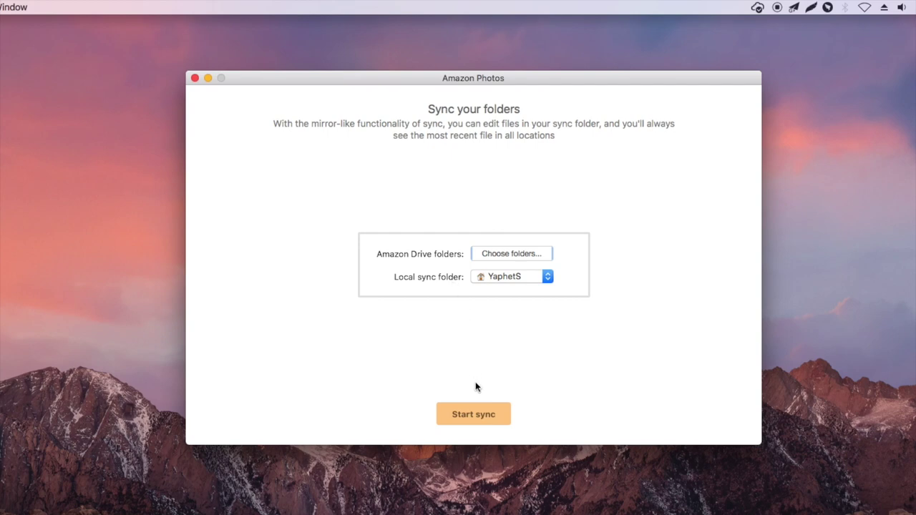
pyautogui.click(479, 415)
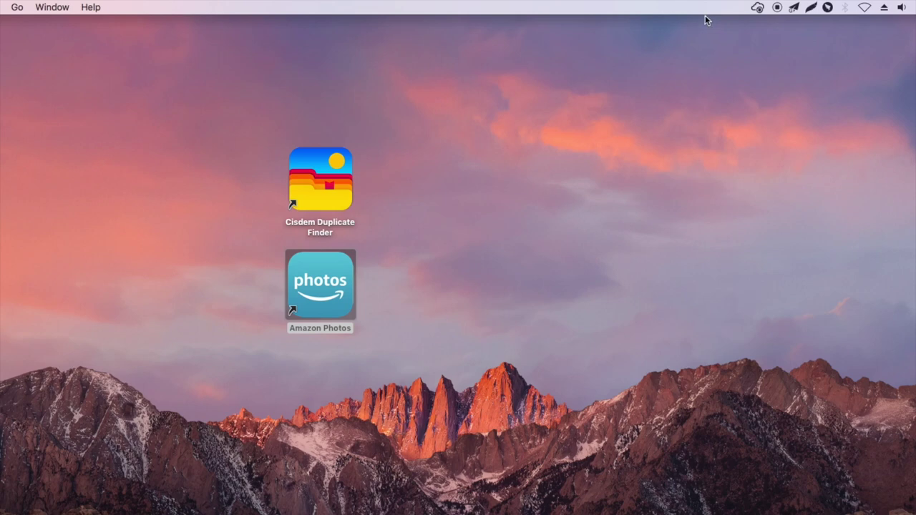
# Step: Open the synced Amazon Drive folder, preview several images in Pictures > Web, and close the window
pyautogui.click(756, 8)
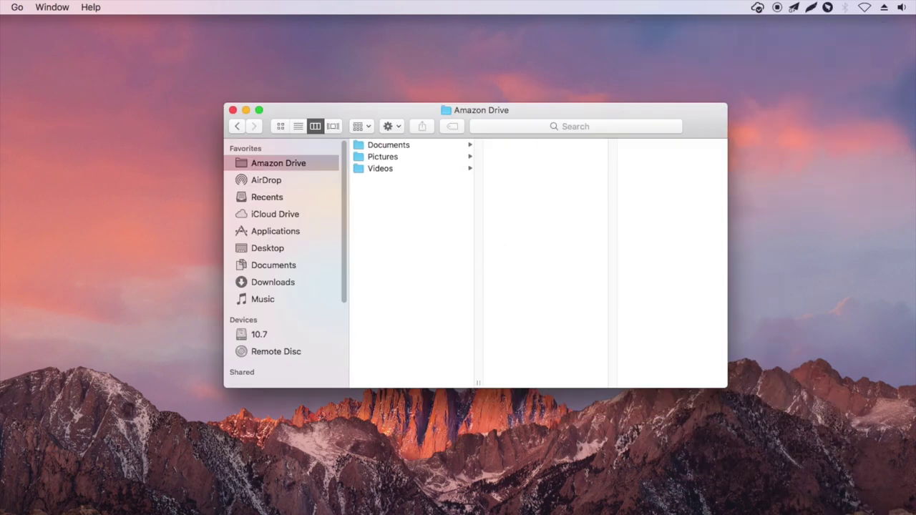
pyautogui.click(398, 157)
pyautogui.click(505, 143)
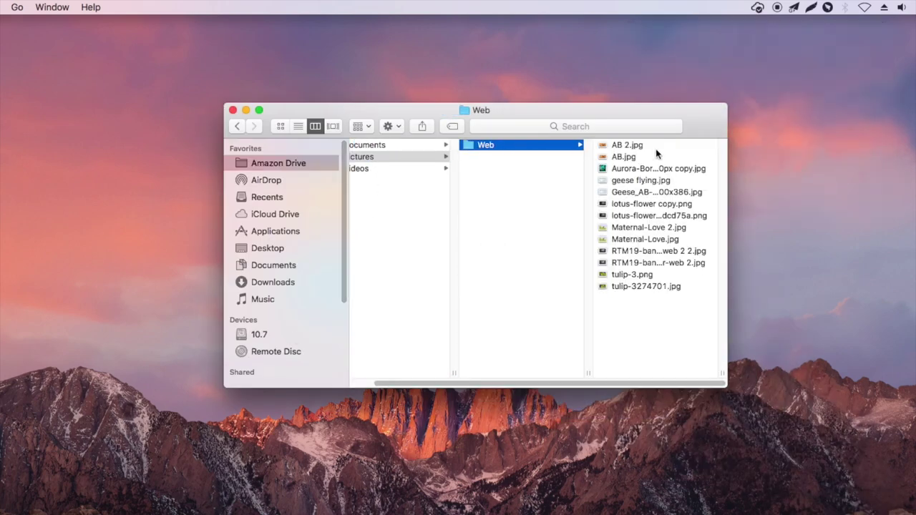
pyautogui.click(649, 145)
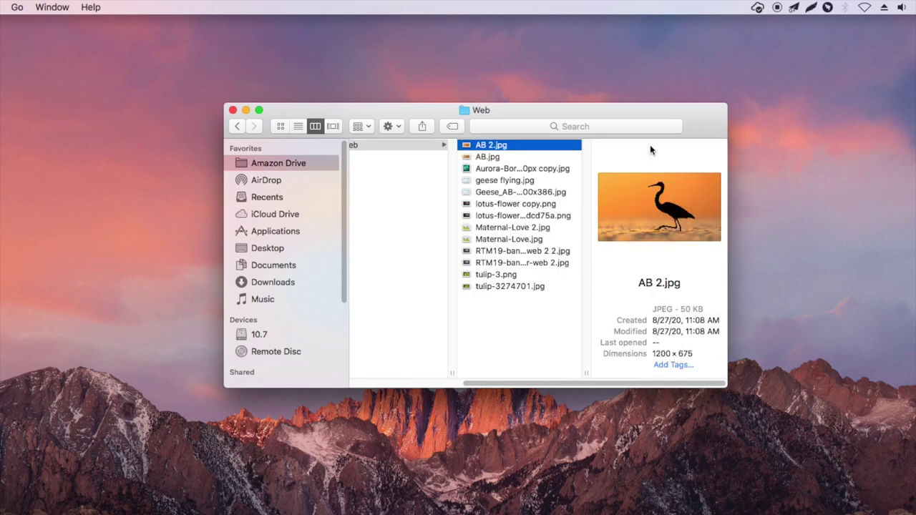
pyautogui.press('Down')
pyautogui.press('Down')
pyautogui.press('Down')
pyautogui.press('Down')
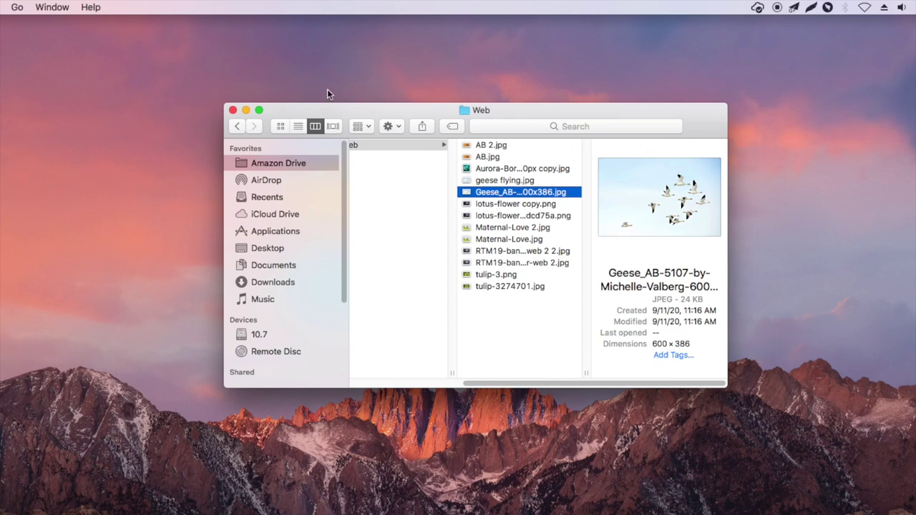
pyautogui.click(233, 110)
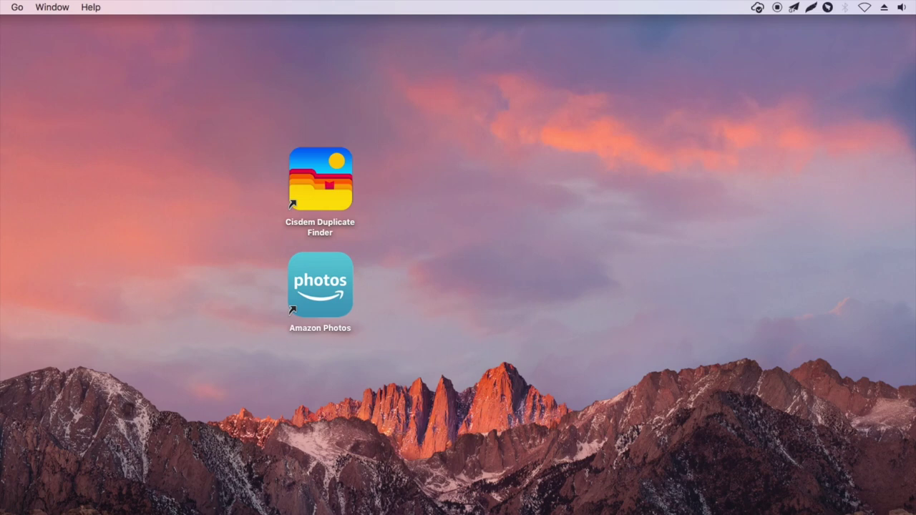
# Step: Open Cisdem Duplicate Finder and scan the Amazon Drive folder for duplicates
pyautogui.doubleClick(329, 163)
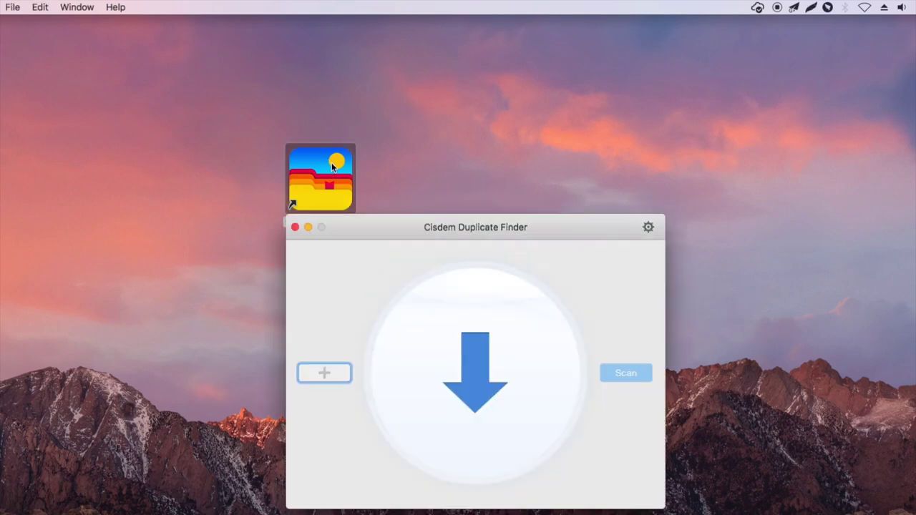
pyautogui.moveTo(410, 225); pyautogui.dragTo(372, 123)
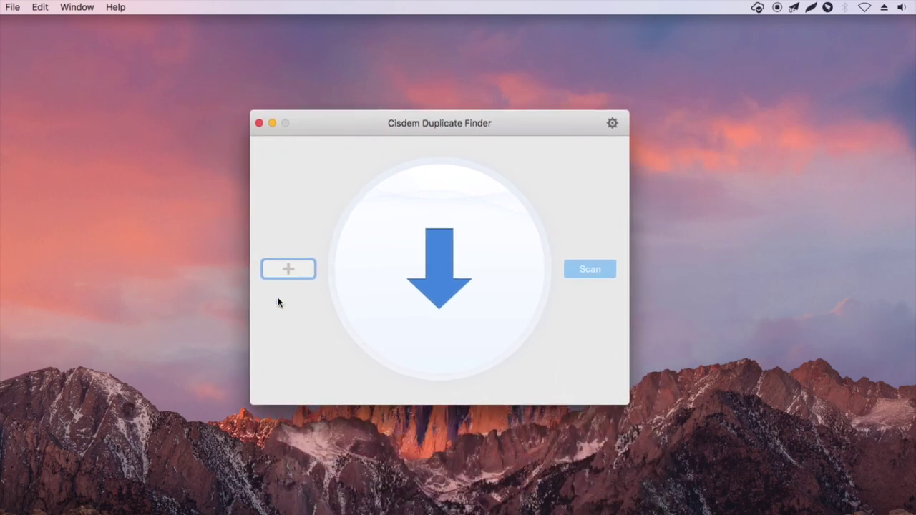
pyautogui.click(283, 269)
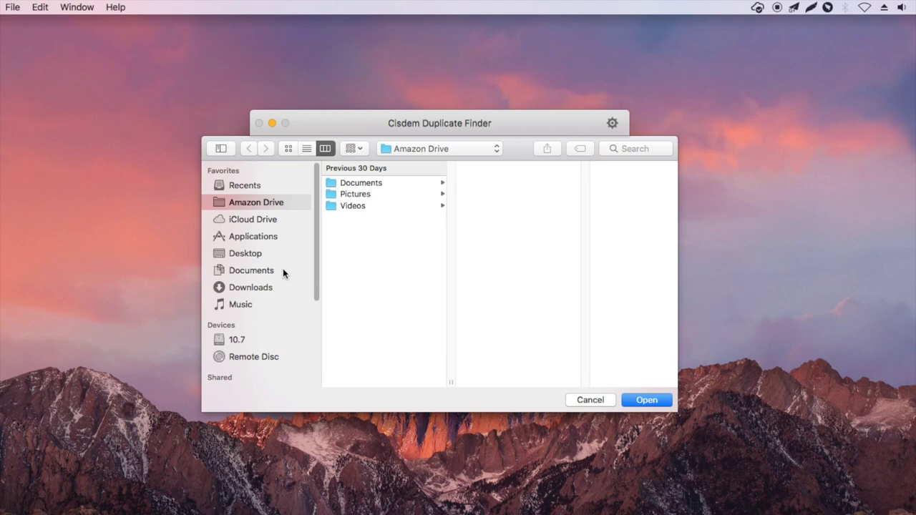
pyautogui.click(358, 195)
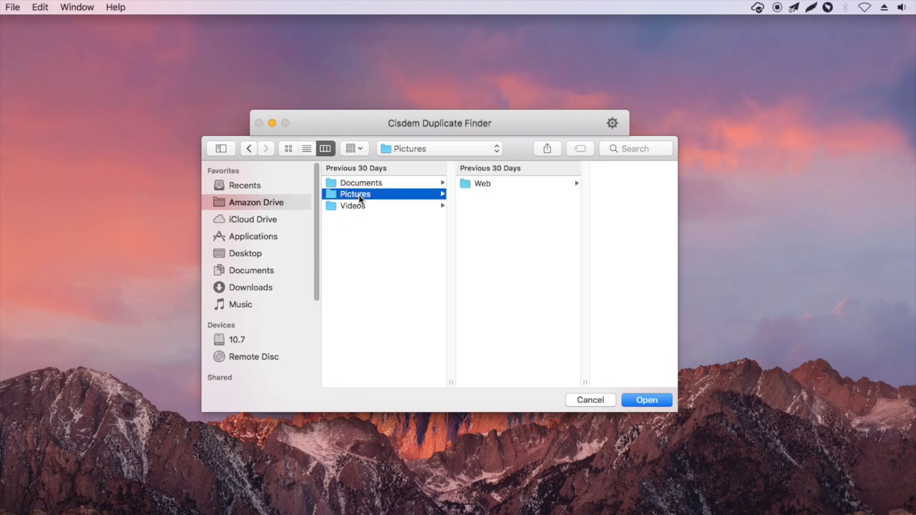
pyautogui.click(284, 203)
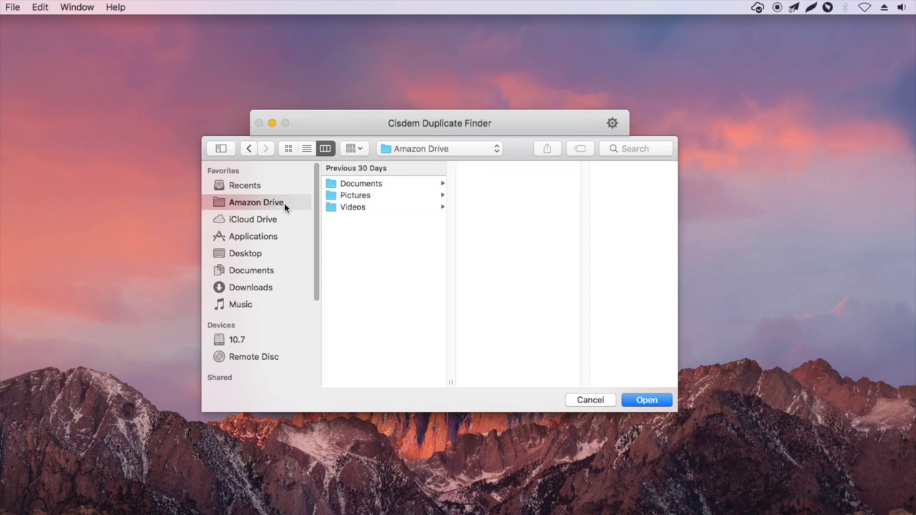
pyautogui.click(631, 401)
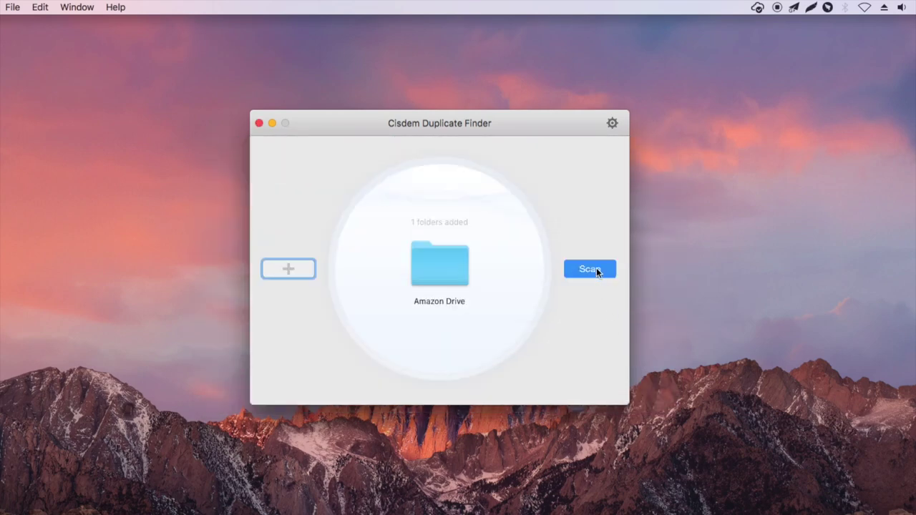
pyautogui.click(597, 270)
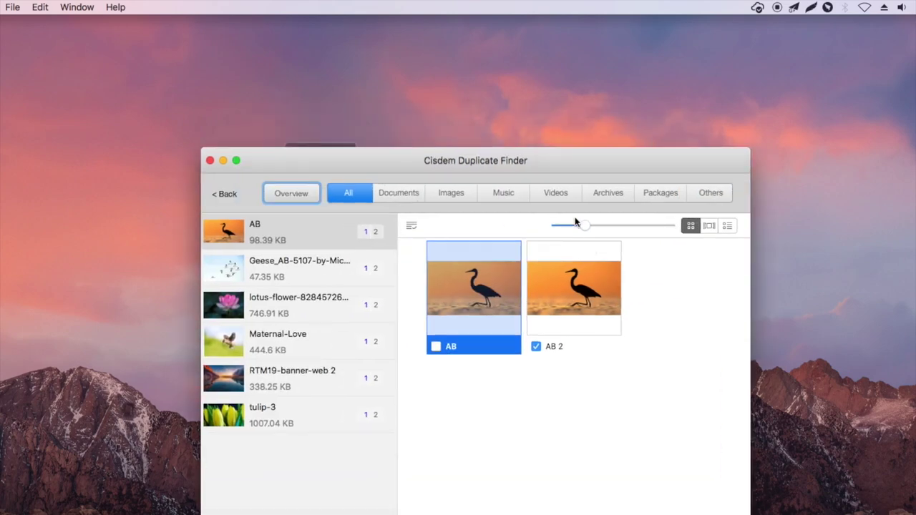
# Step: Filter the scan results to images, enlarge the previews, and examine the geese, lotus-flower and Maternal-Love duplicate groups
pyautogui.moveTo(549, 161); pyautogui.dragTo(530, 84)
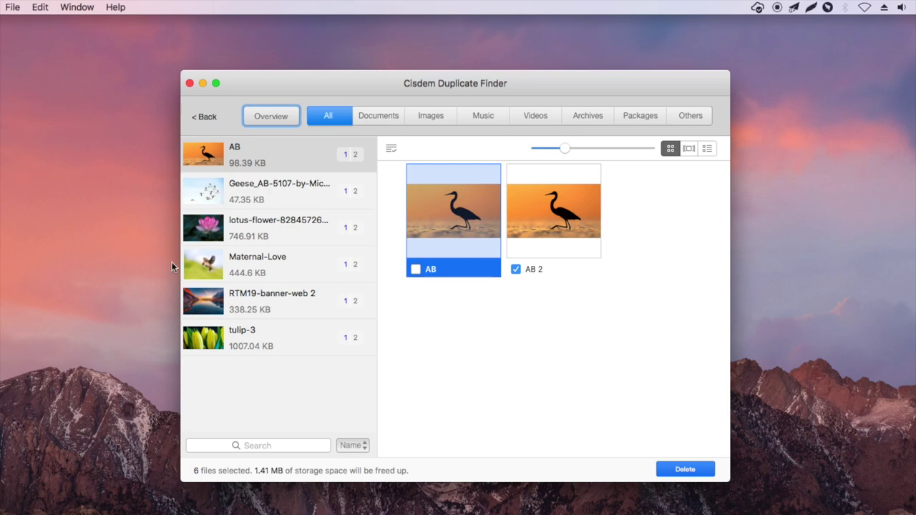
pyautogui.click(430, 116)
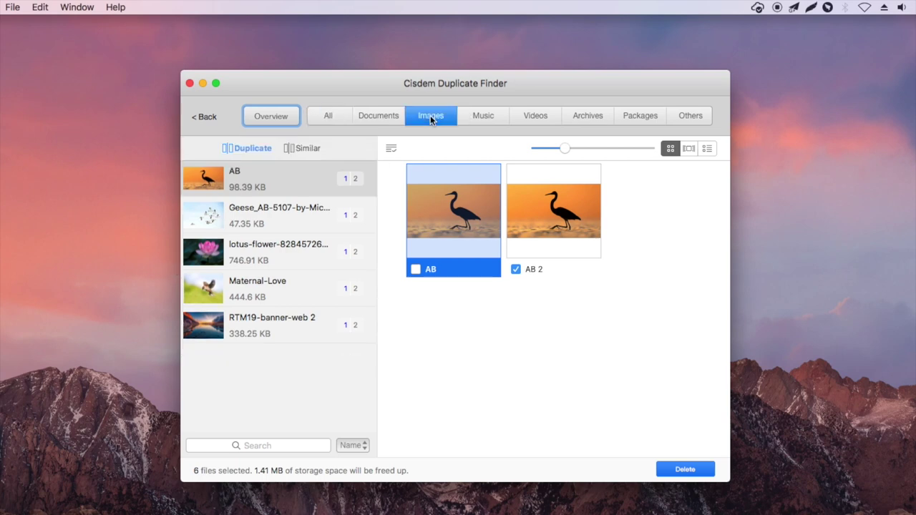
pyautogui.moveTo(728, 74); pyautogui.dragTo(801, 65)
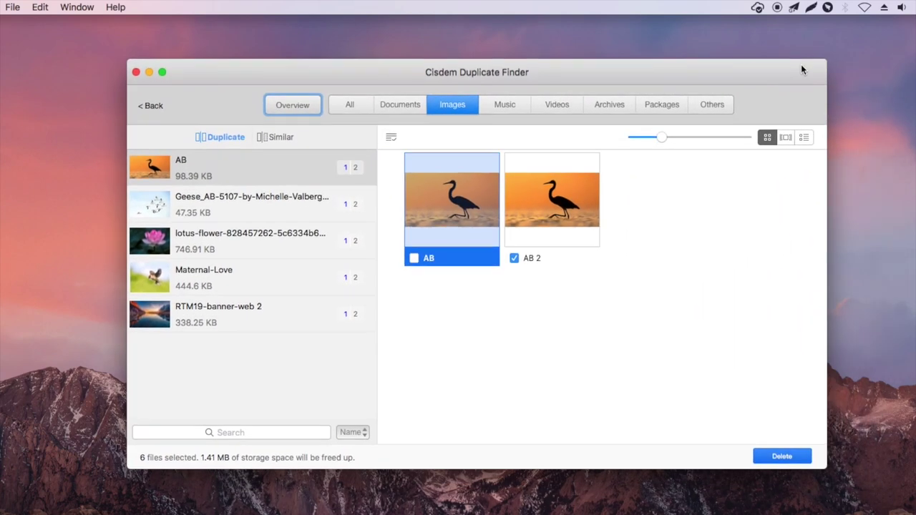
pyautogui.click(700, 138)
pyautogui.click(269, 202)
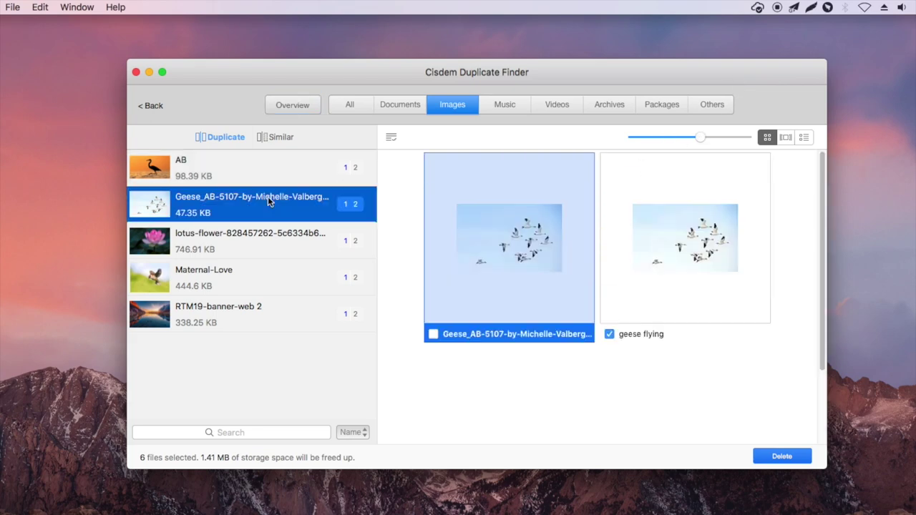
pyautogui.click(264, 236)
pyautogui.click(249, 284)
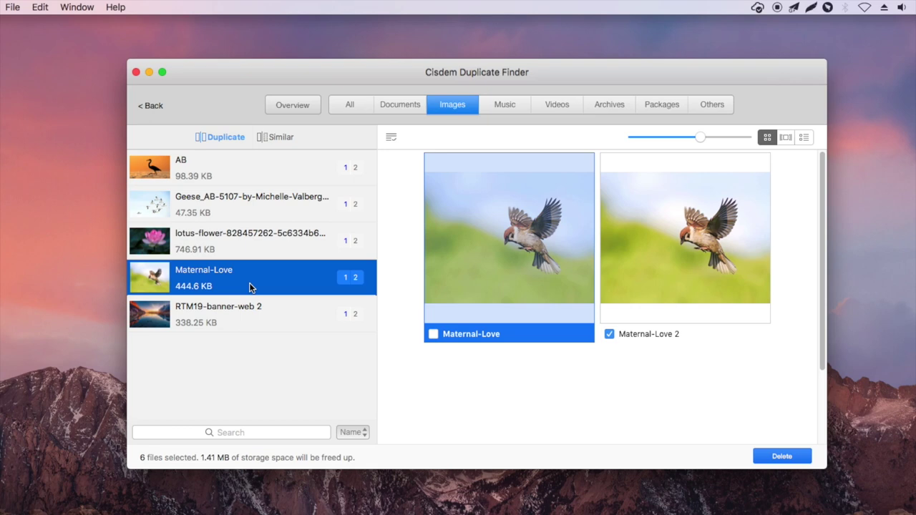
# Step: List the similar images, compare the file details of tulip-3 and tulip-3274701, and return to the thumbnail view
pyautogui.click(276, 135)
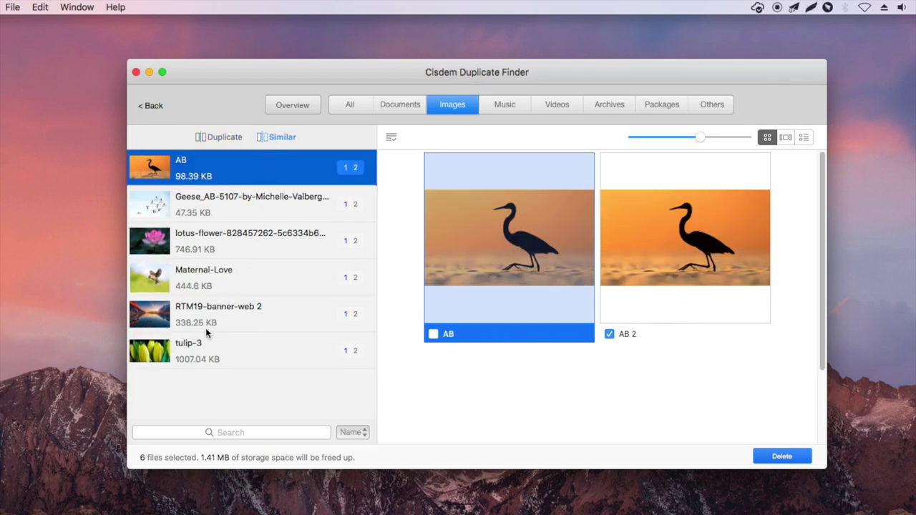
pyautogui.click(195, 351)
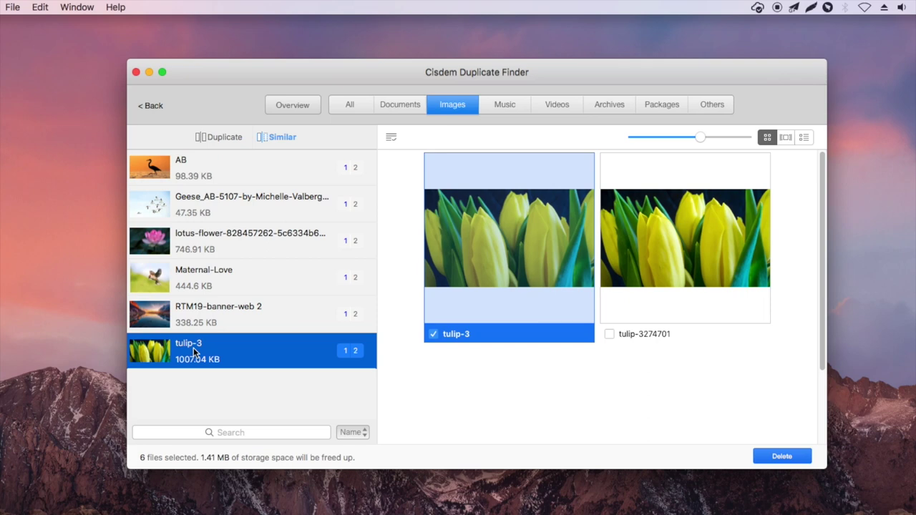
pyautogui.click(803, 137)
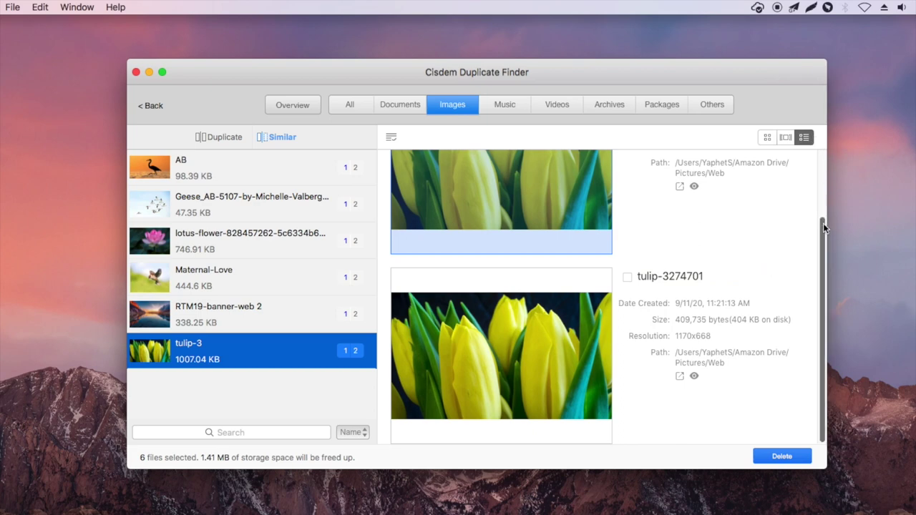
pyautogui.moveTo(823, 223); pyautogui.dragTo(822, 168)
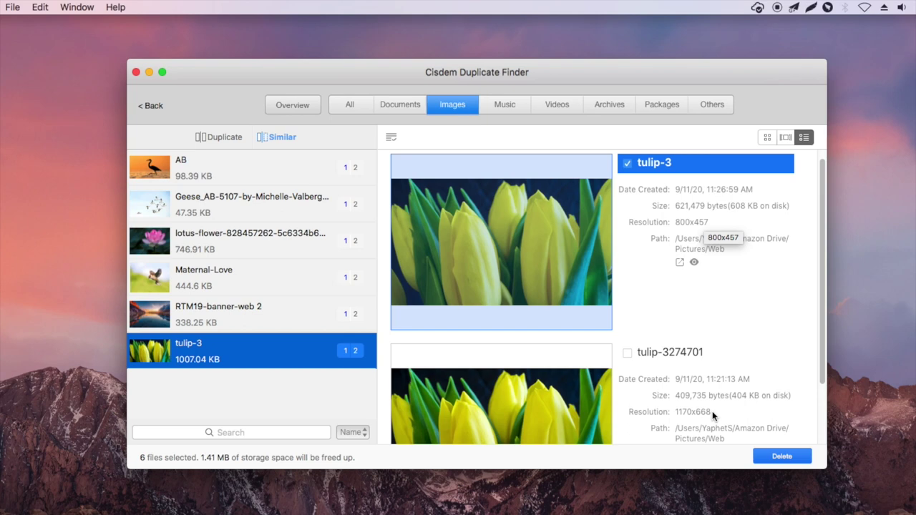
pyautogui.click(767, 137)
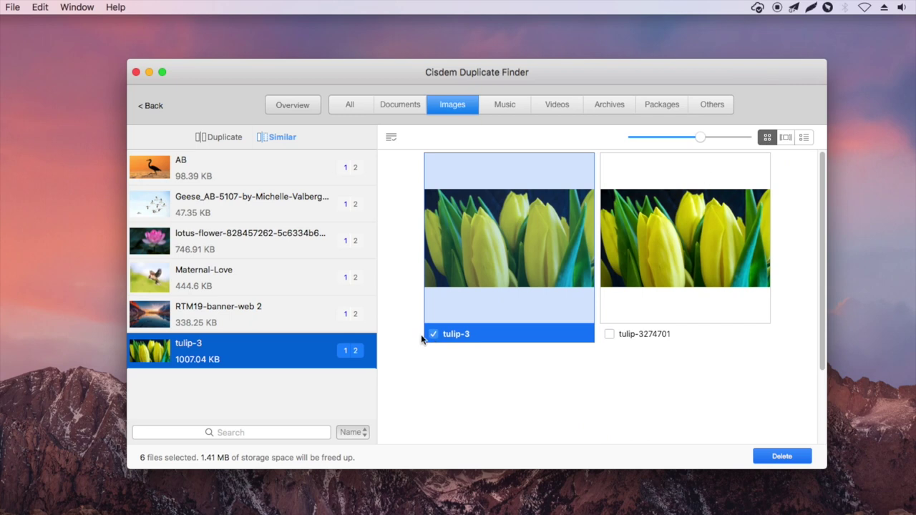
# Step: Review the RTM19-banner-web 2, Maternal-Love, lotus-flower and geese groups among the similar images
pyautogui.click(315, 315)
pyautogui.click(298, 277)
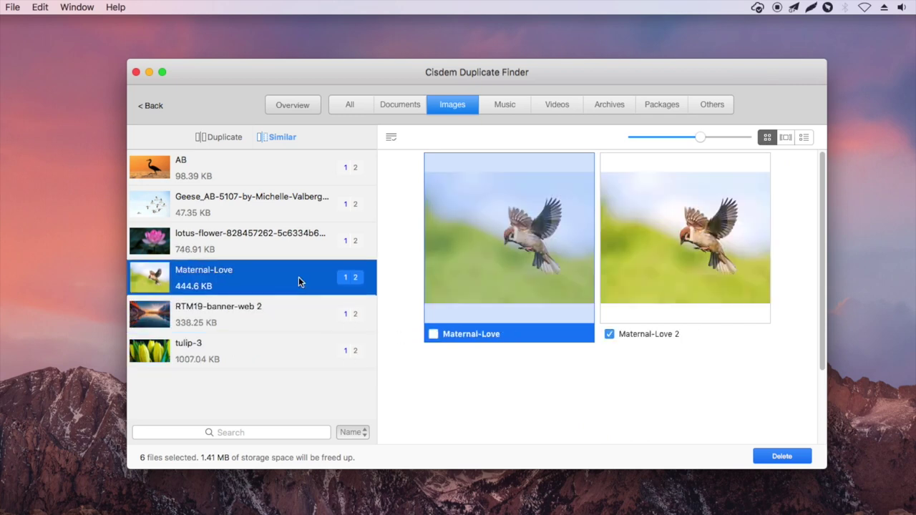
pyautogui.click(289, 243)
pyautogui.click(281, 193)
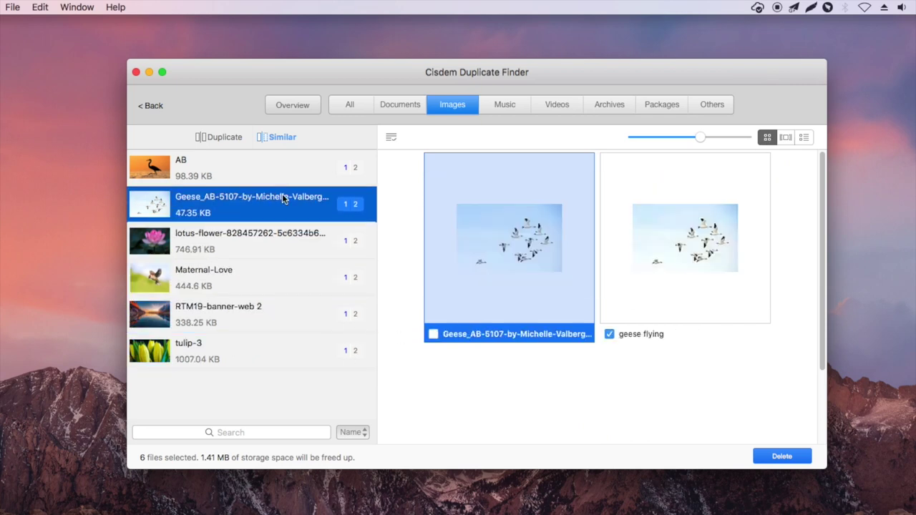
# Step: Review the automatic selection rules without applying one, and delete the selected similar images to the Trash
pyautogui.click(390, 137)
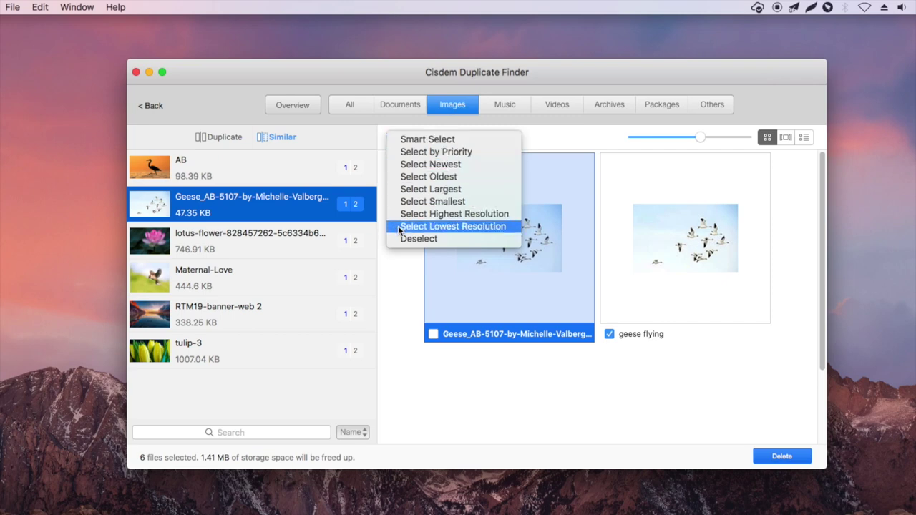
pyautogui.click(397, 271)
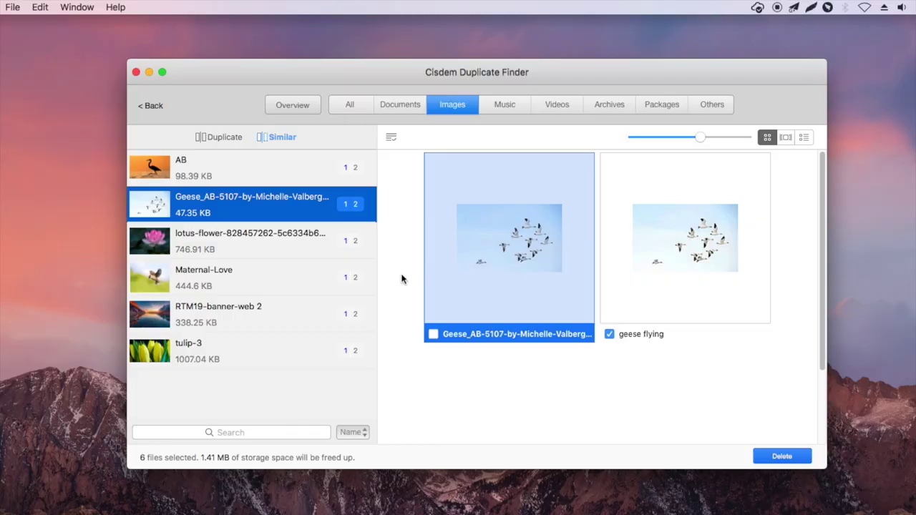
pyautogui.click(780, 457)
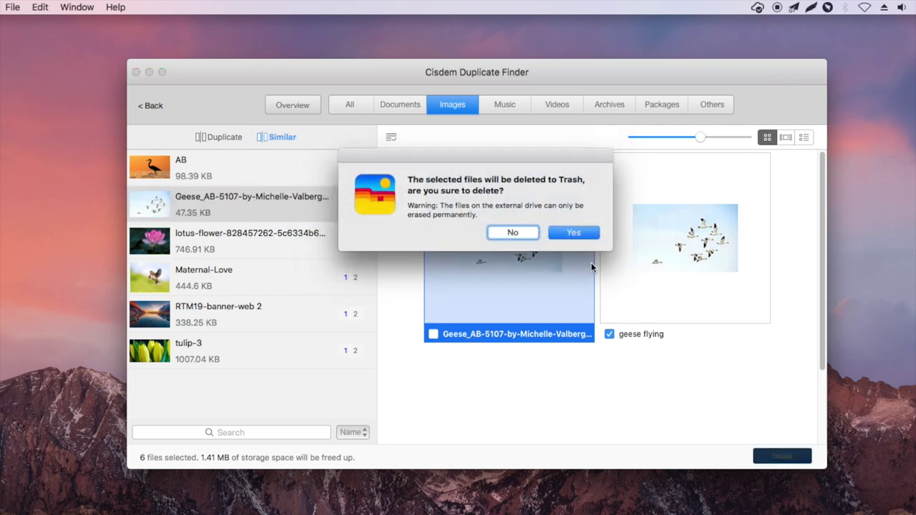
pyautogui.click(576, 233)
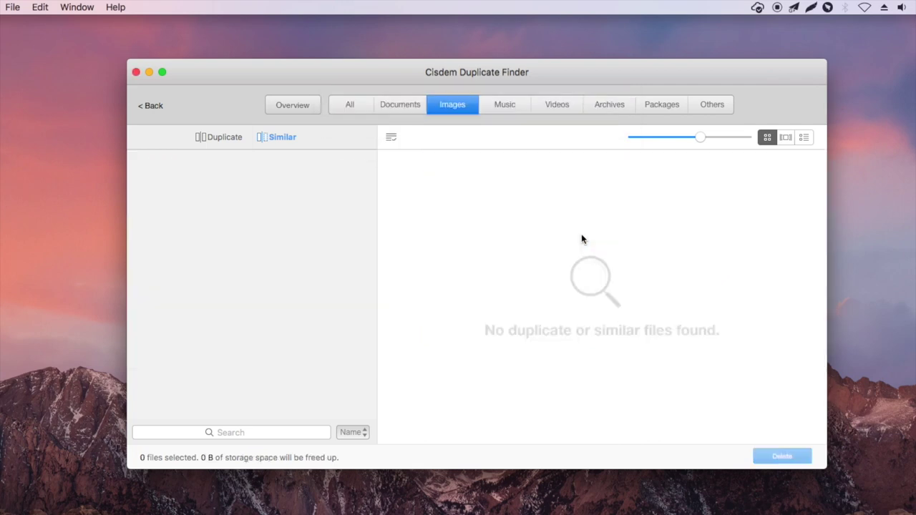
# Step: Minimize the duplicate finder and check the backup and sync status of the Amazon Photos desktop app
pyautogui.click(148, 71)
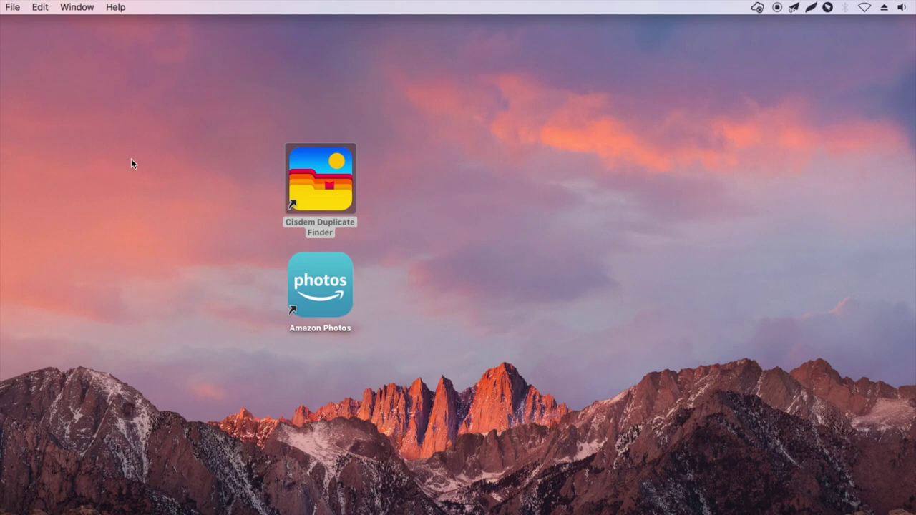
pyautogui.click(760, 9)
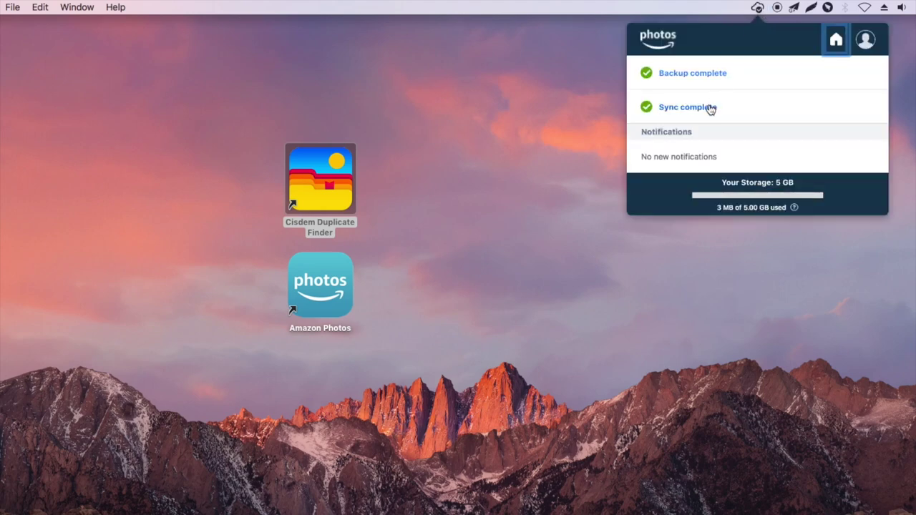
pyautogui.click(534, 56)
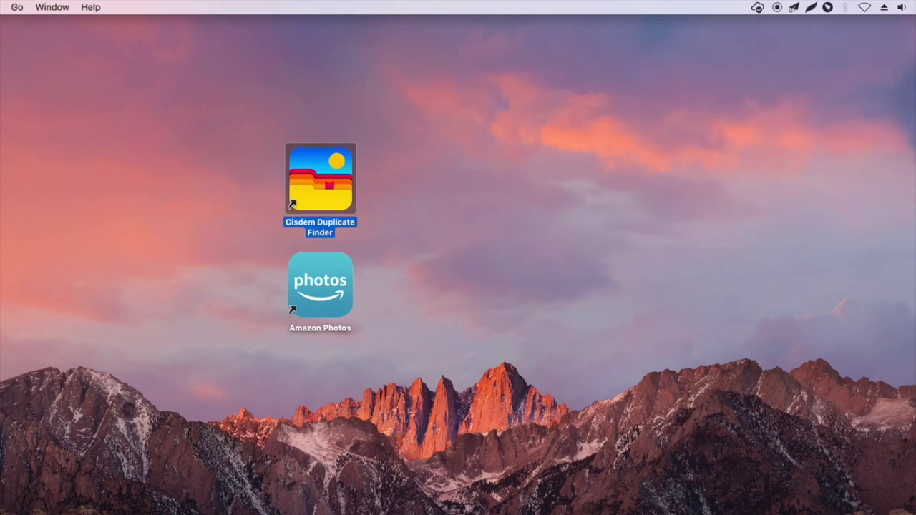
# Step: Switch to Amazon Photos in Chrome, reload the page, reposition the window, and look through the remaining photos for duplicates
pyautogui.press('super+Tab')
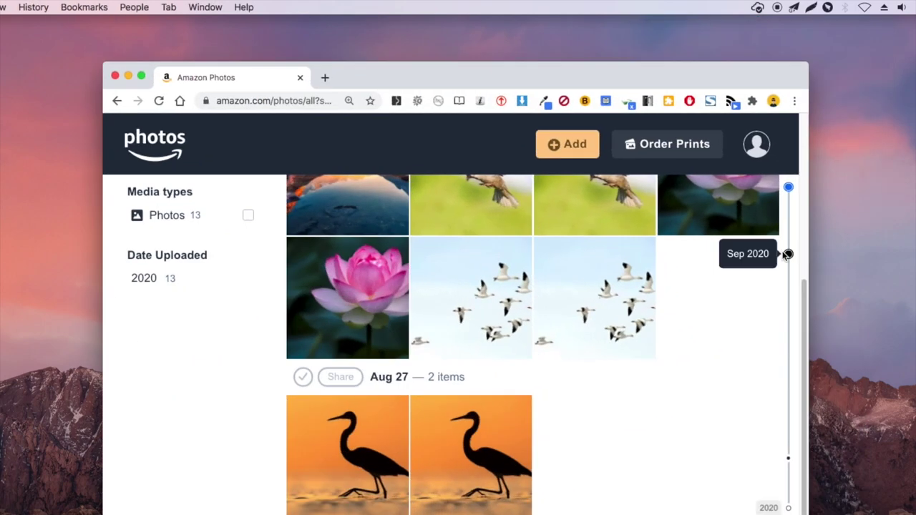
pyautogui.rightClick(243, 332)
pyautogui.click(248, 352)
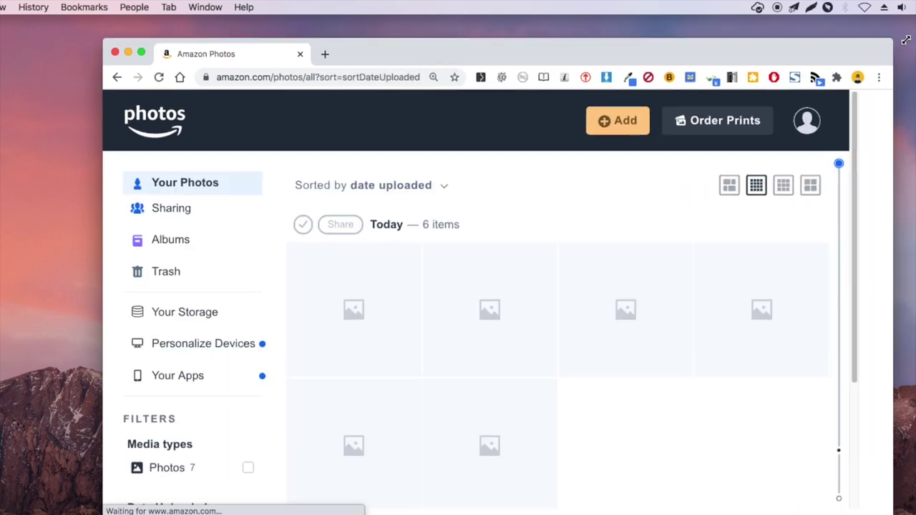
pyautogui.moveTo(850, 56); pyautogui.dragTo(809, 37)
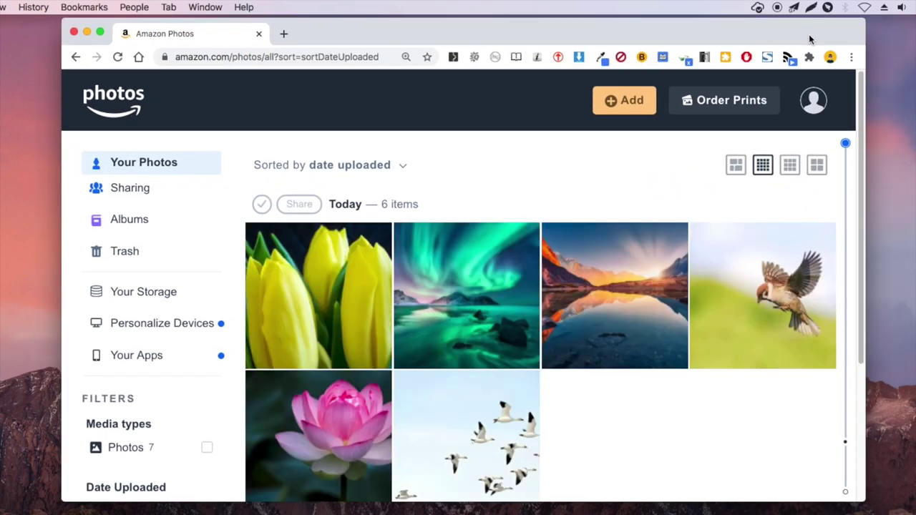
pyautogui.scroll(-5, 849, 221)
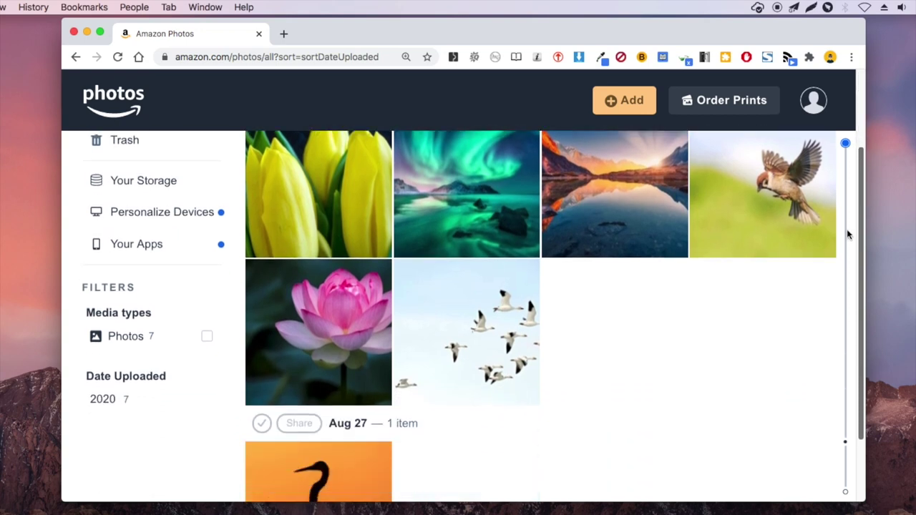
pyautogui.scroll(4, 840, 312)
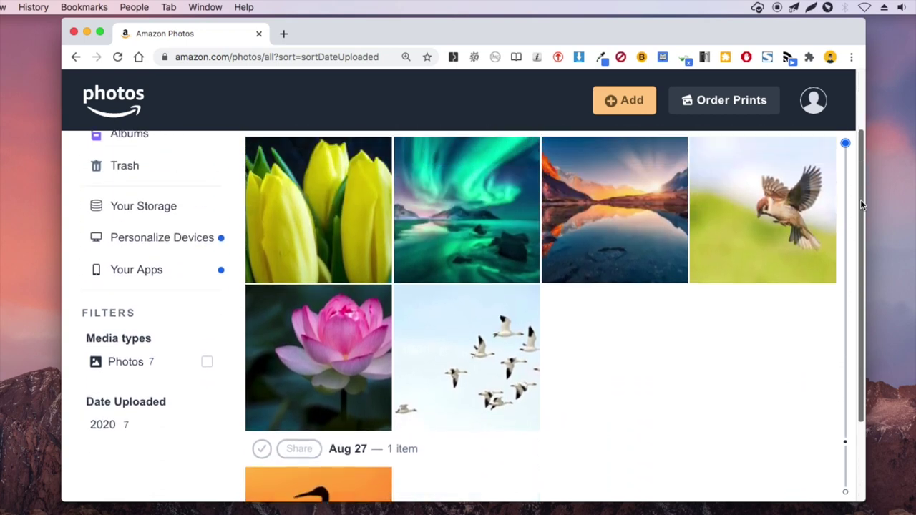